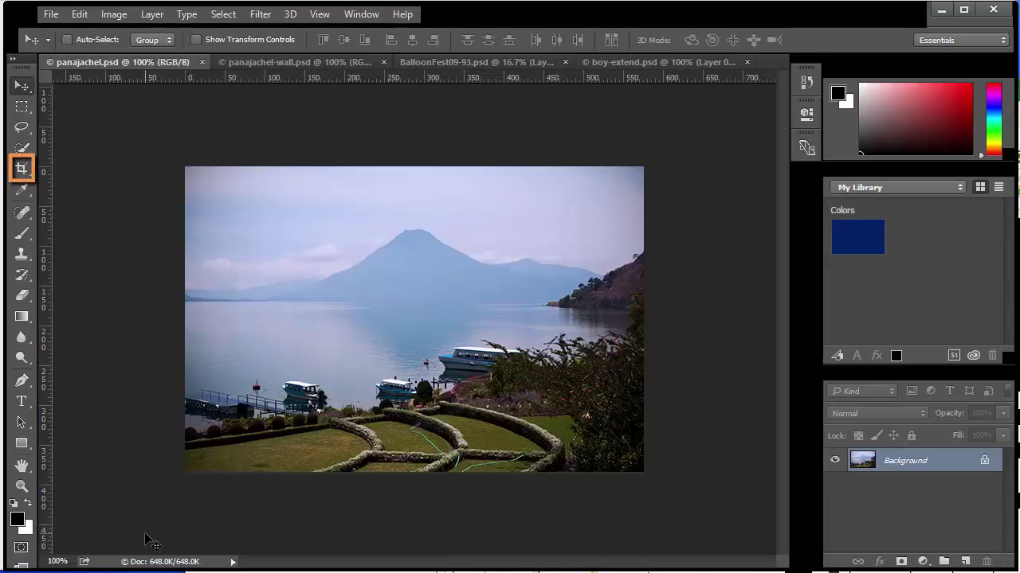
- Start a crop on the lake photo and look through the Ratio presets without changing them
click(23, 169)
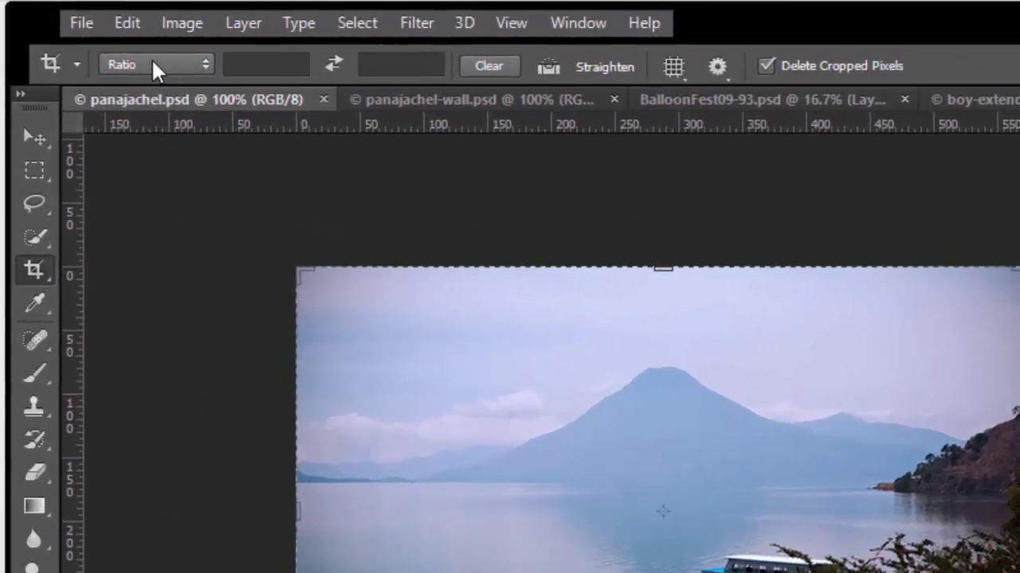
click(153, 63)
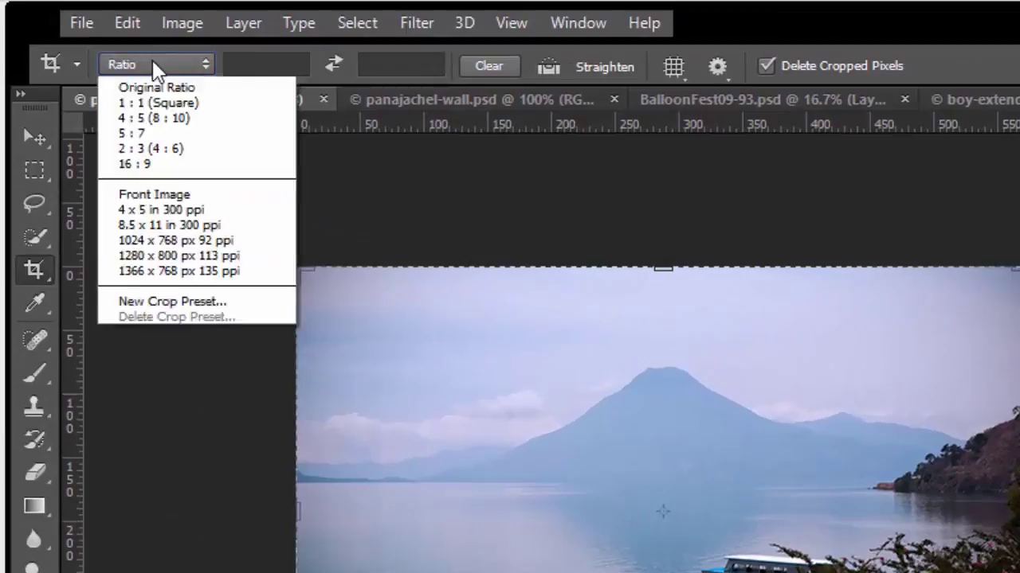
click(154, 64)
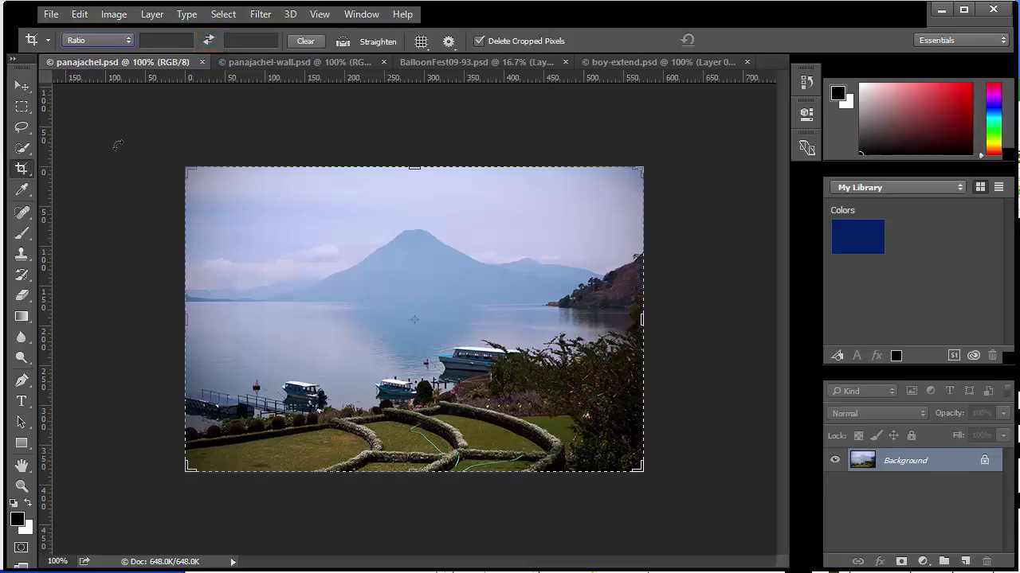
- Swap the crop box to portrait, then back to landscape over the full lake photo
click(207, 40)
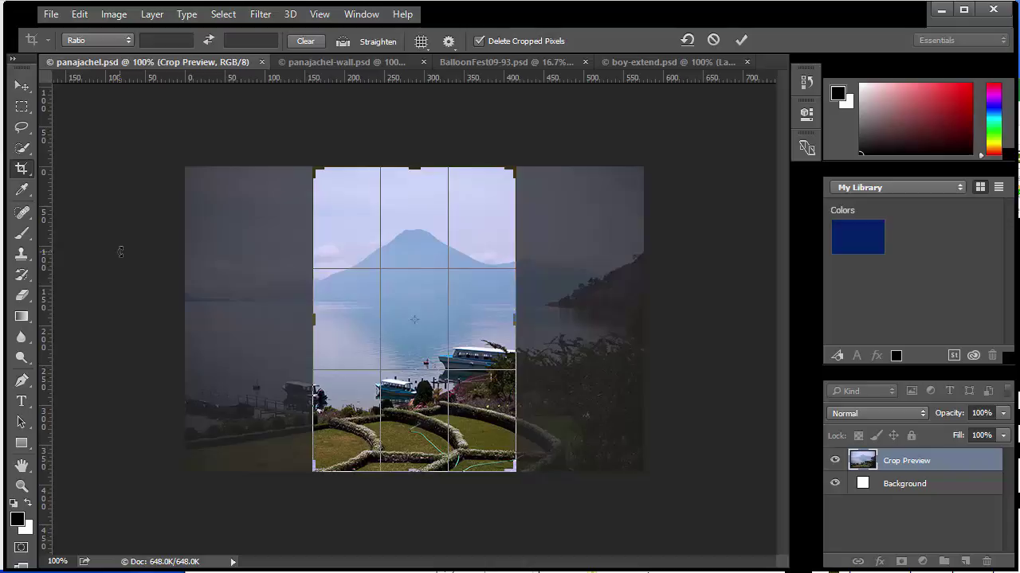
click(206, 40)
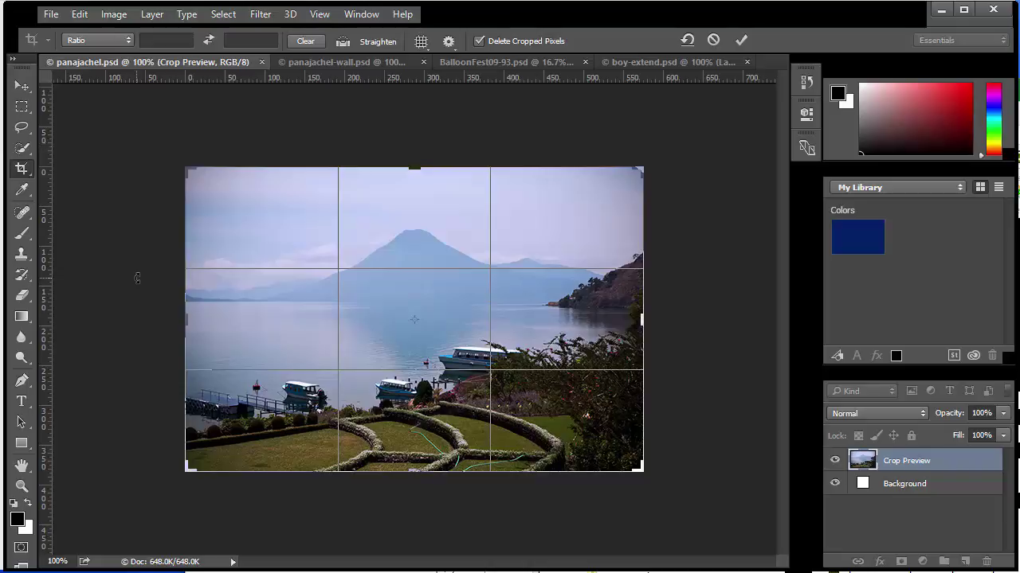
click(422, 44)
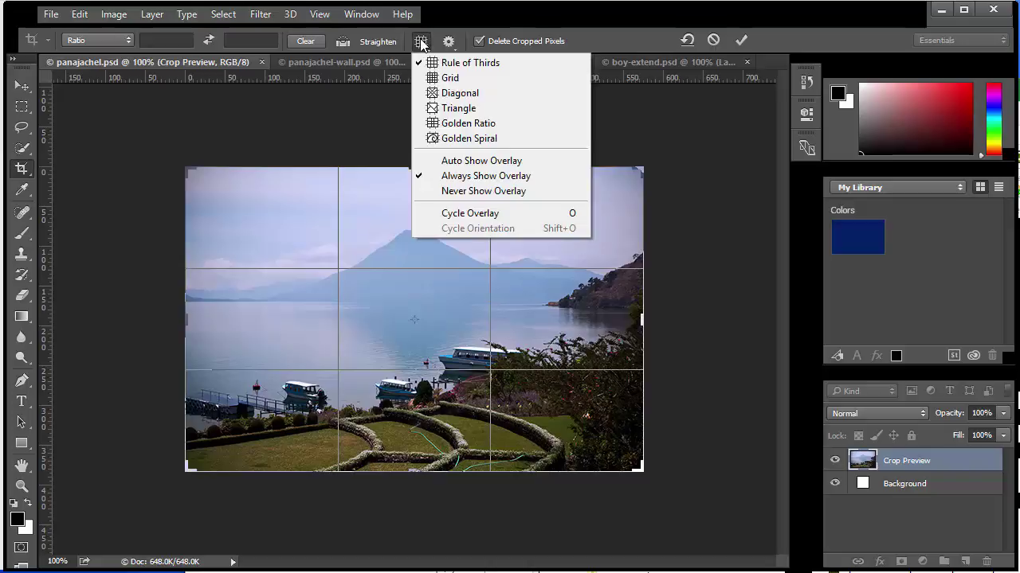
click(491, 98)
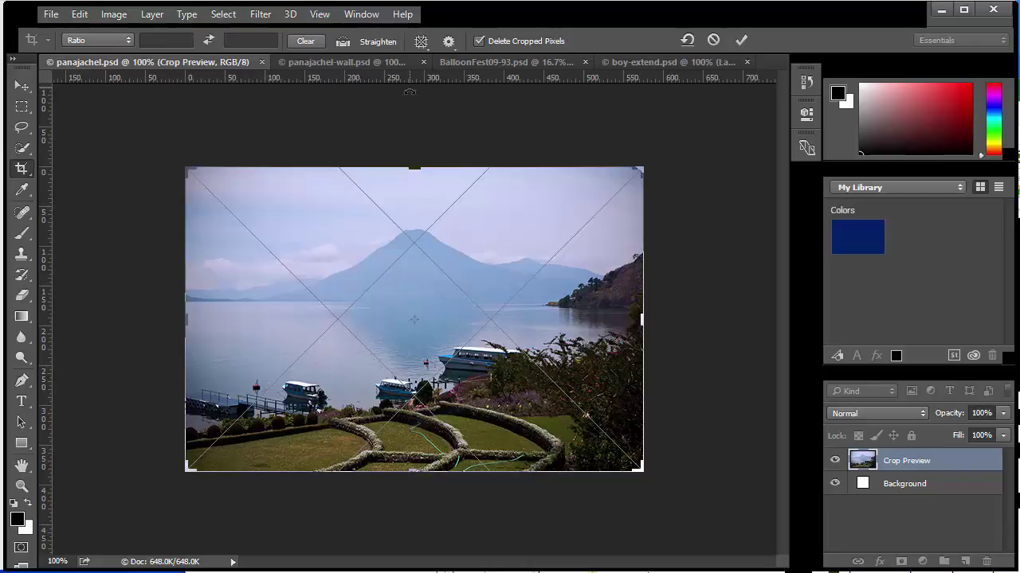
click(421, 42)
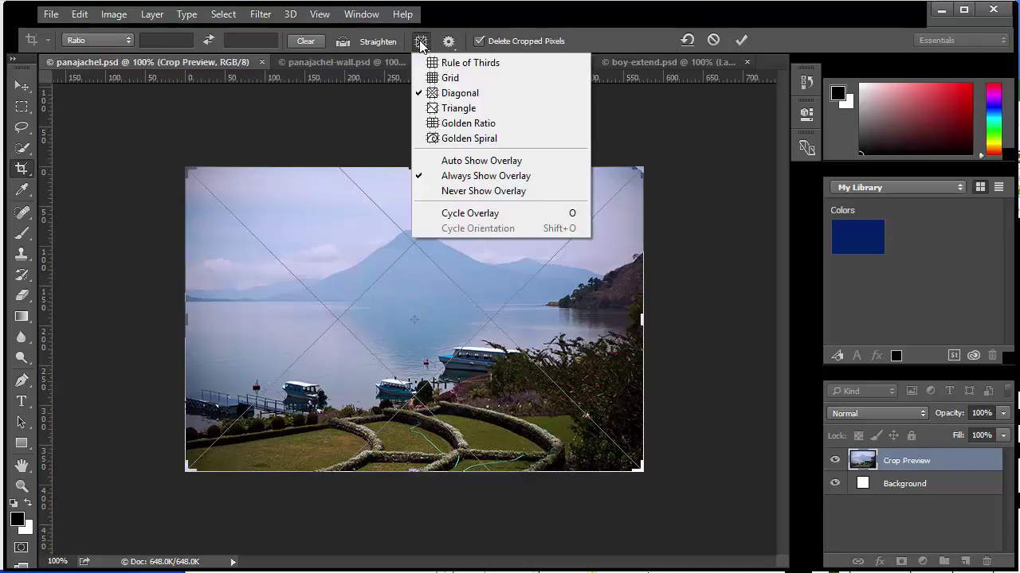
click(450, 63)
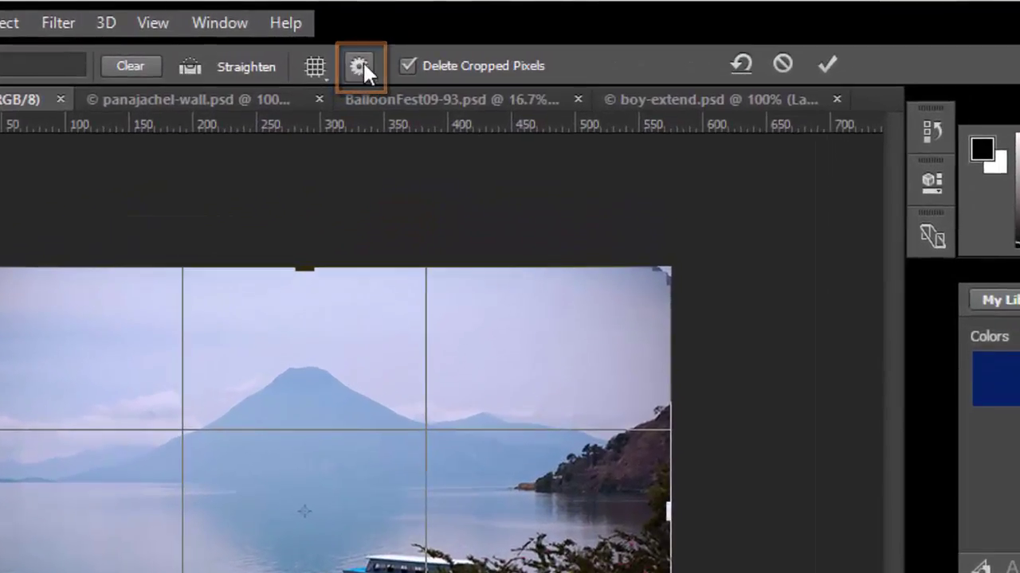
- Look over the extra crop settings, then turn off Delete Cropped Pixels
click(449, 41)
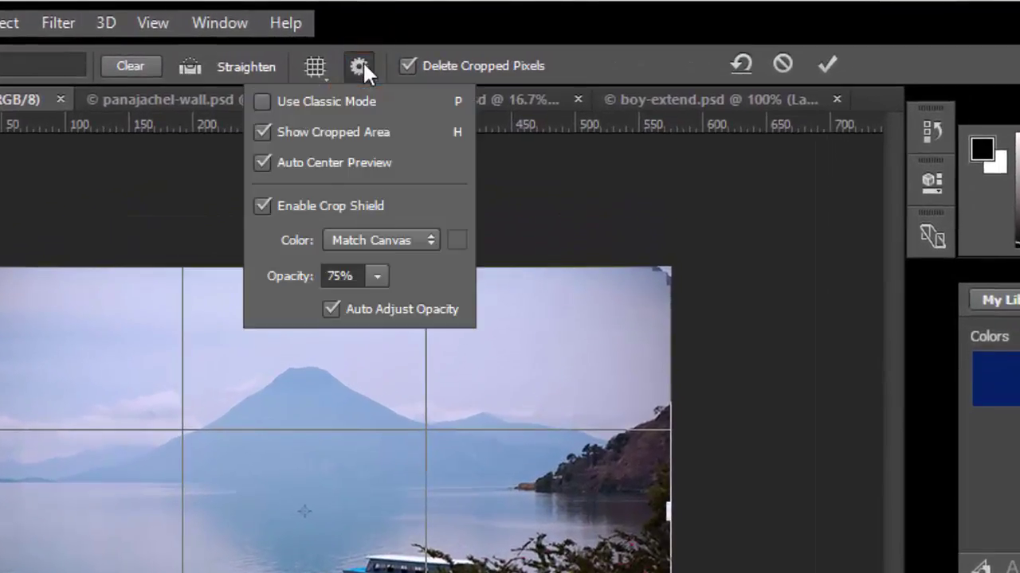
click(362, 63)
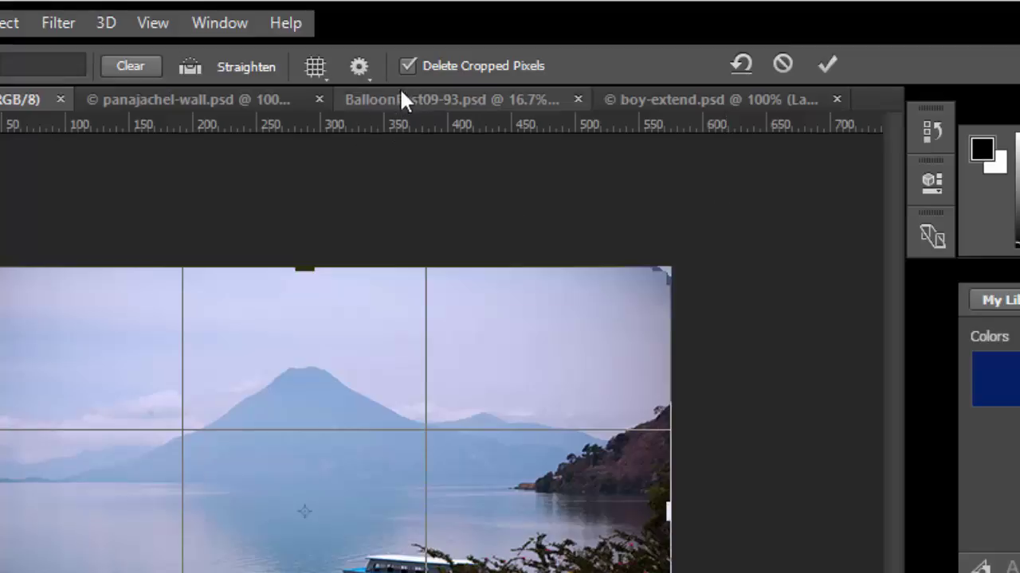
click(407, 67)
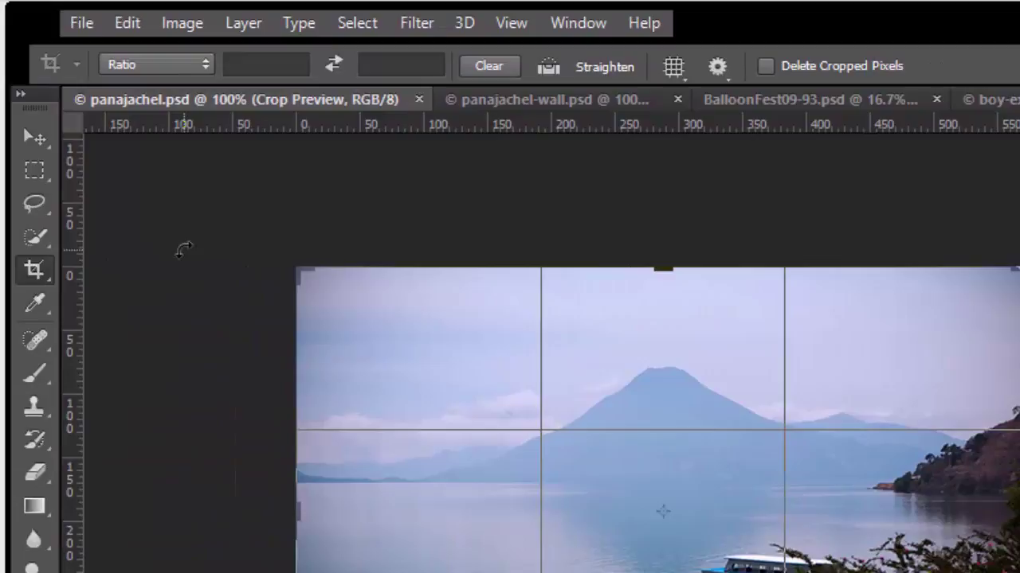
- Pick W x H x Resolution from the crop sizing dropdown
click(183, 56)
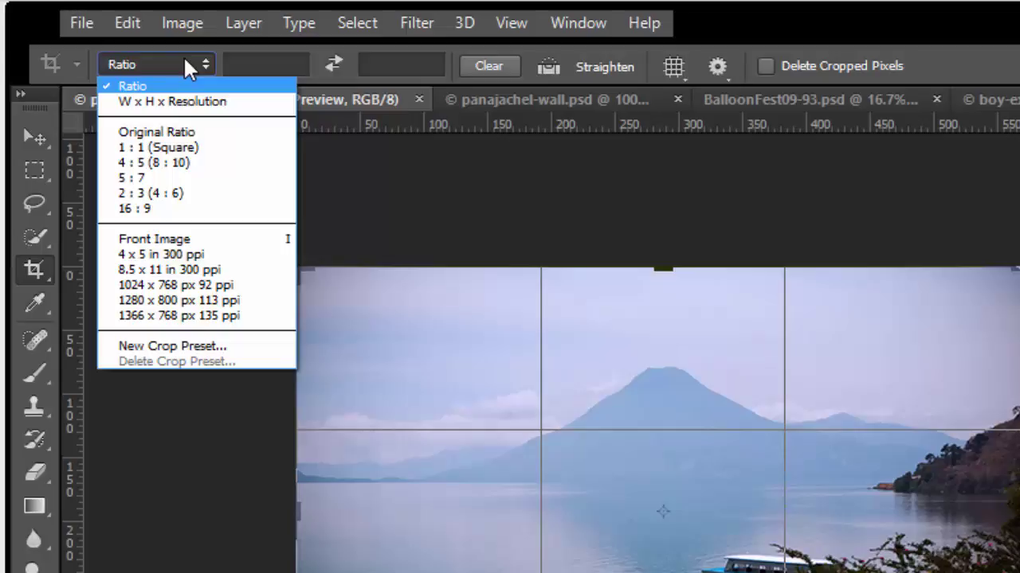
click(191, 103)
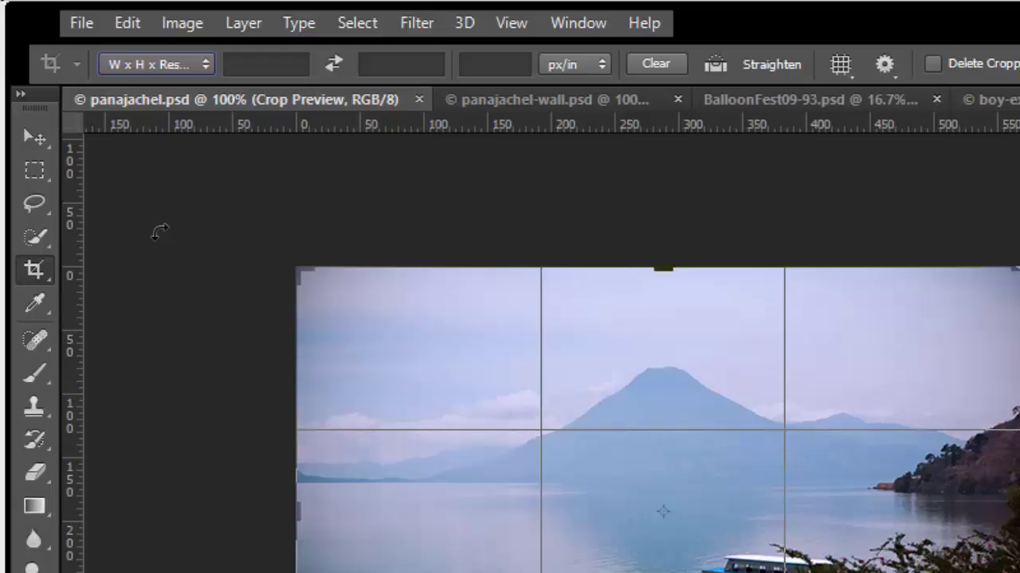
click(196, 64)
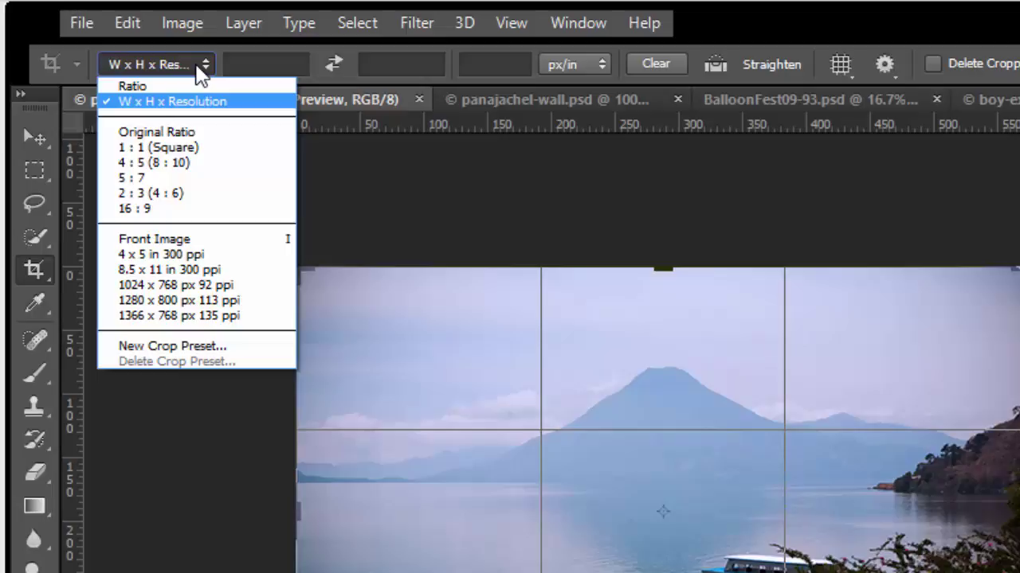
click(195, 63)
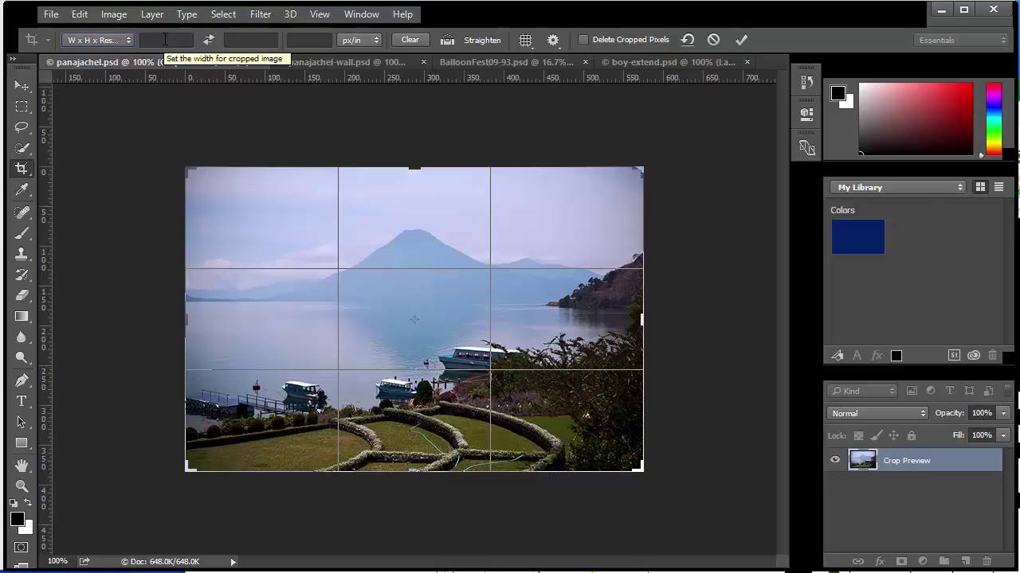
- Enter crop width 380 px, height 350 px and resolution 72 px/in
click(165, 39)
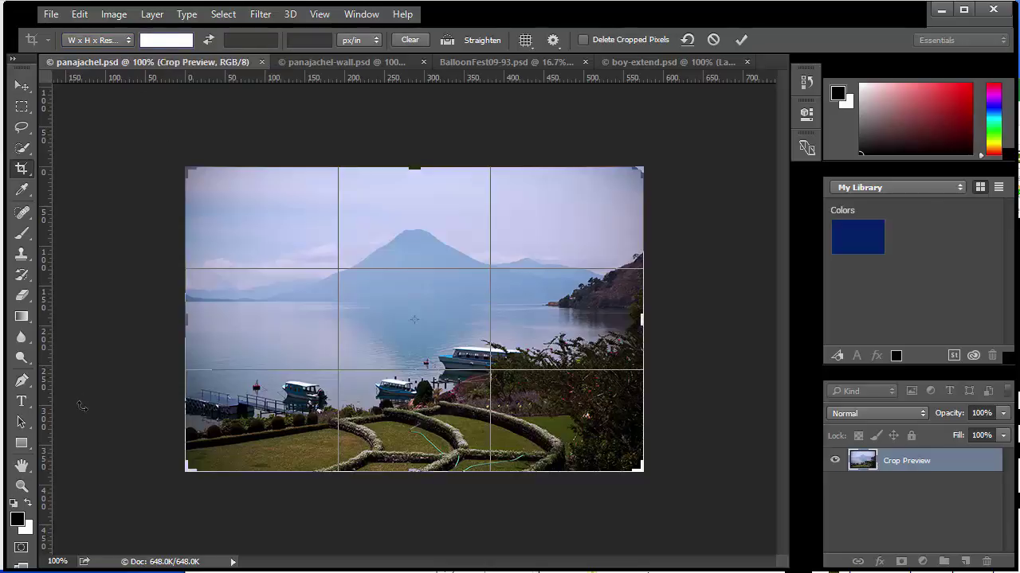
text(380 px)
key(Tab)
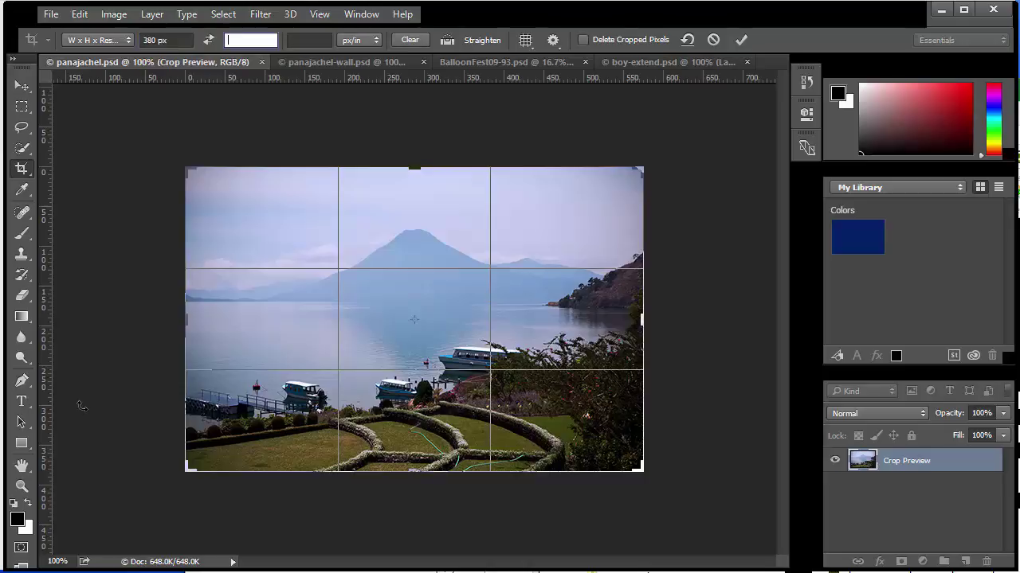
text(350)
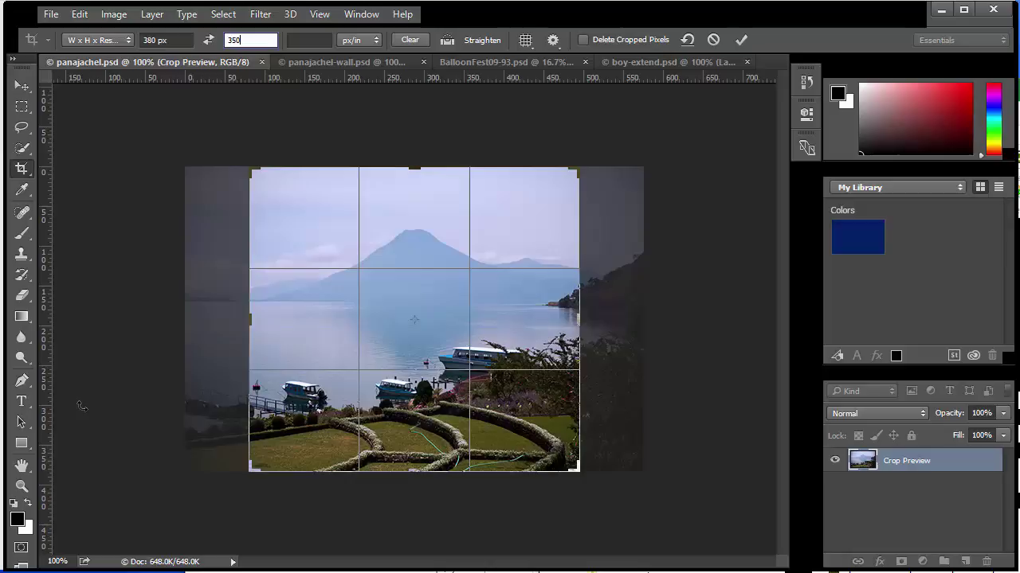
text( px)
key(Tab)
text(72)
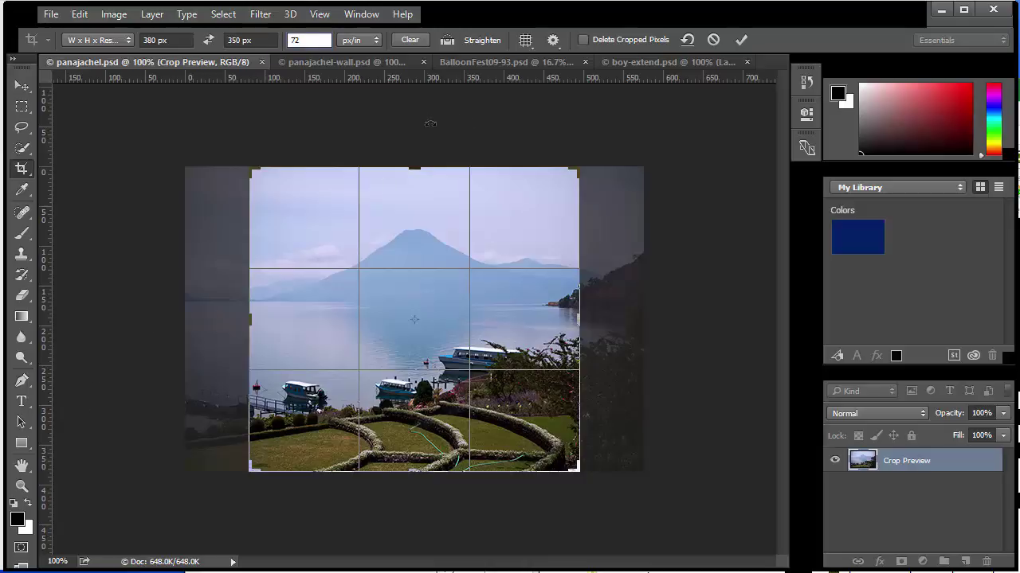
click(376, 40)
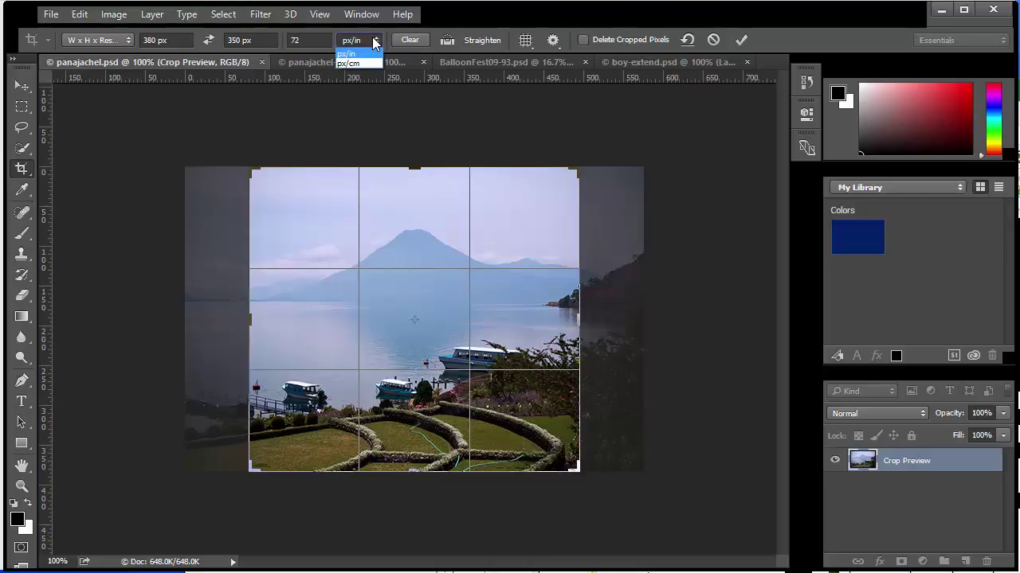
click(375, 42)
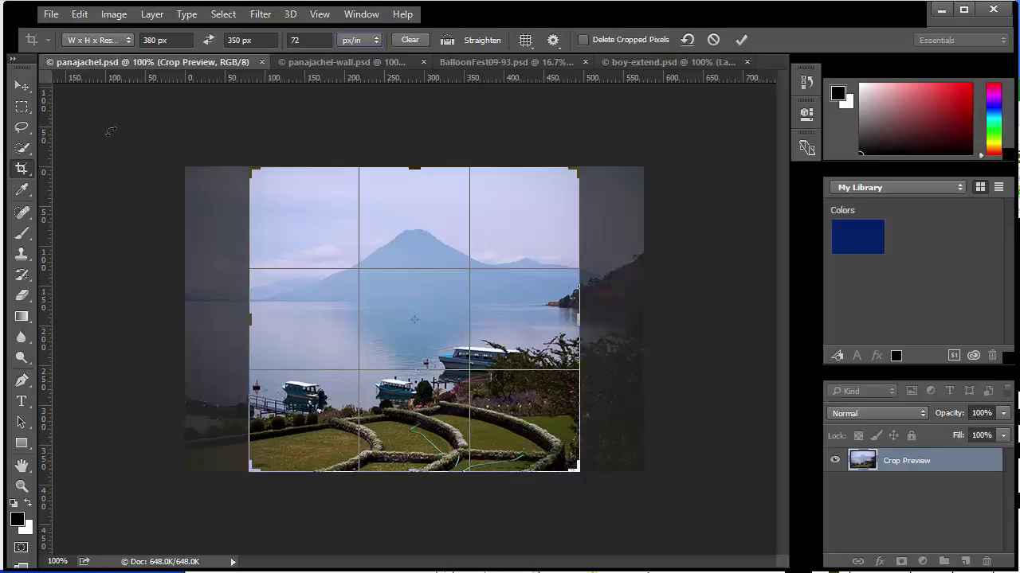
- Commit the lake crop and save a new crop preset named '380 x 350 px 72 ppi'
click(742, 41)
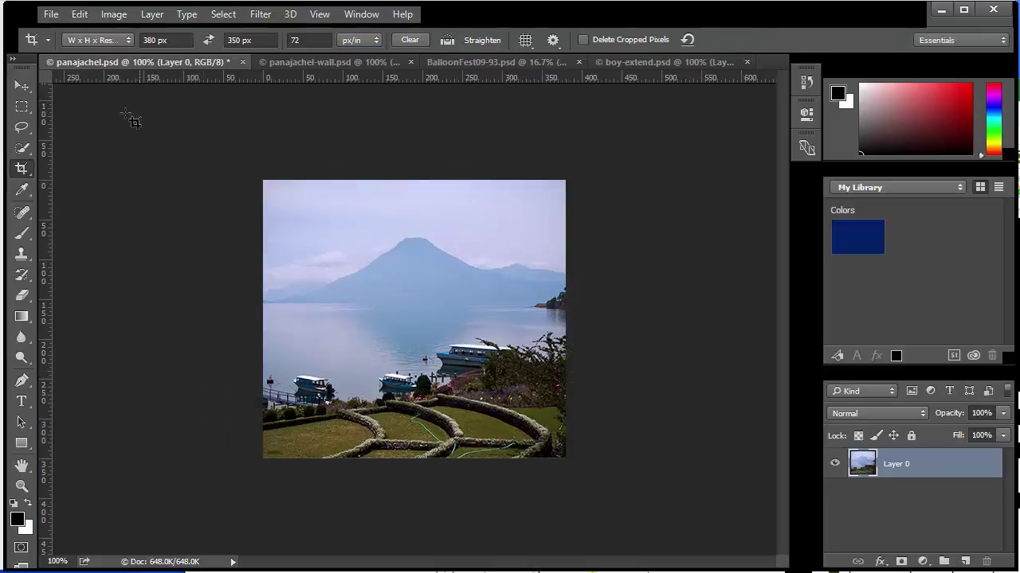
click(119, 41)
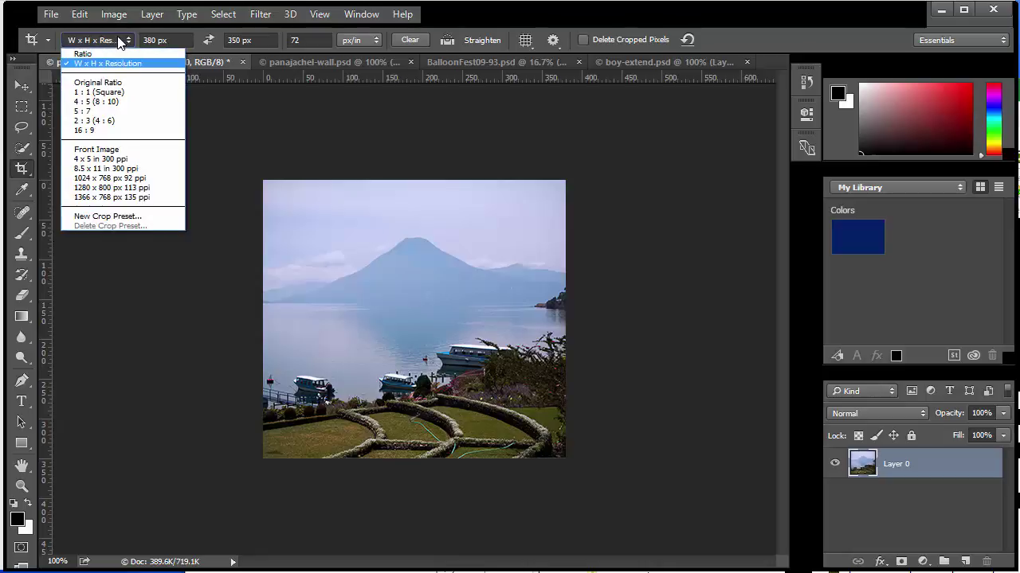
click(124, 217)
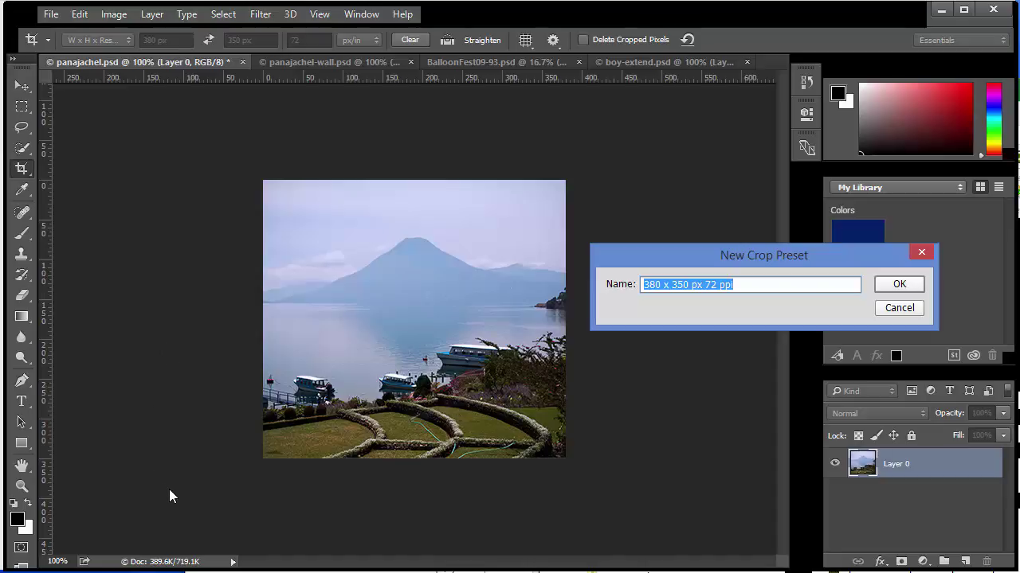
click(912, 289)
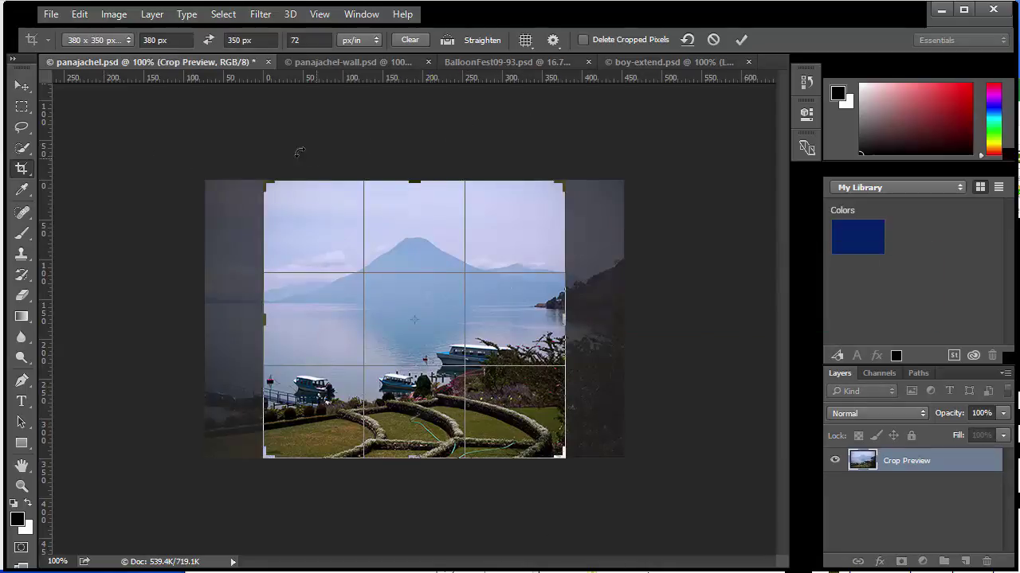
- In panajachel-wall.psd, reset the crop and apply the '380 x 350 px 72 ppi' preset
click(341, 64)
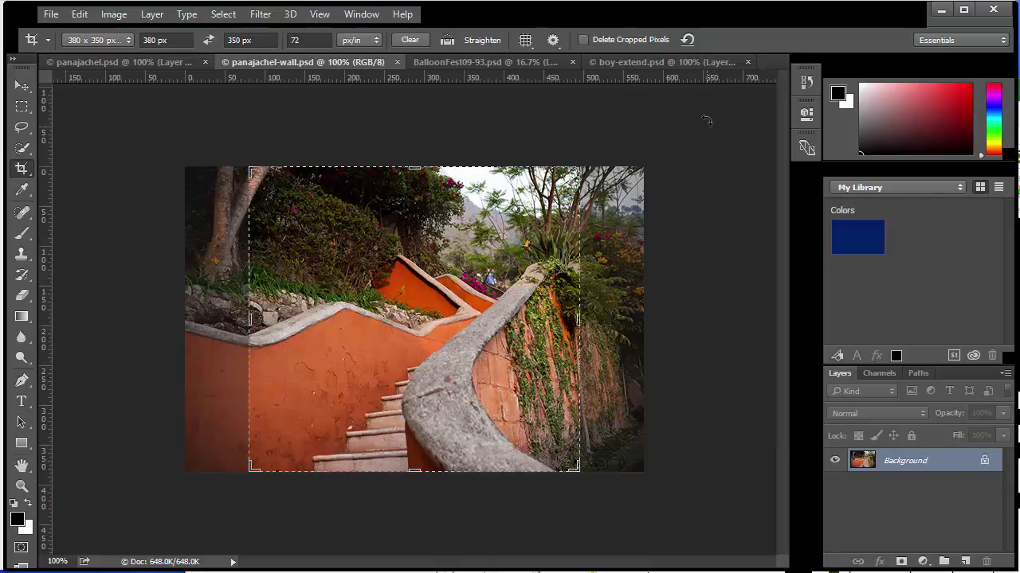
click(688, 40)
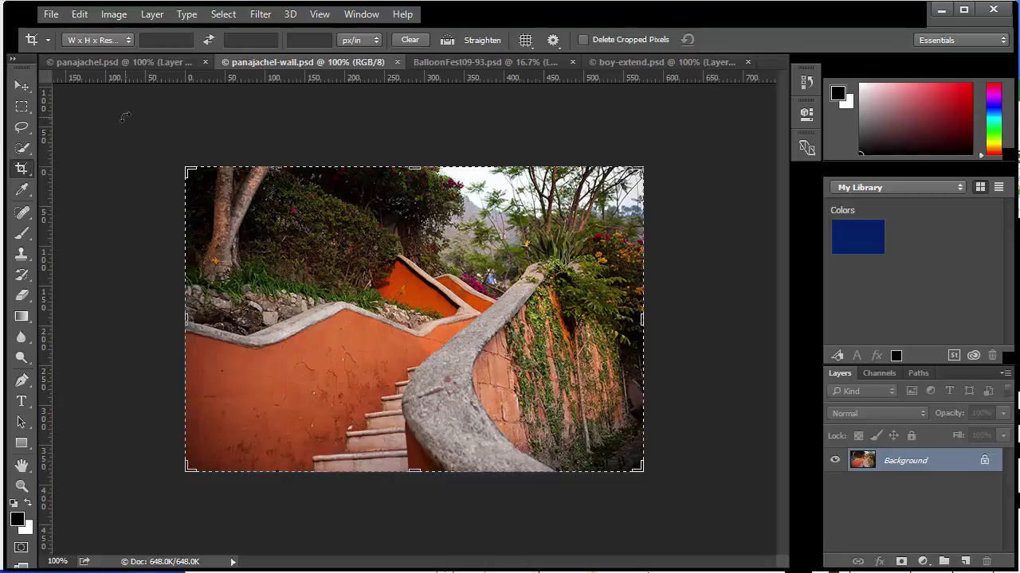
click(115, 40)
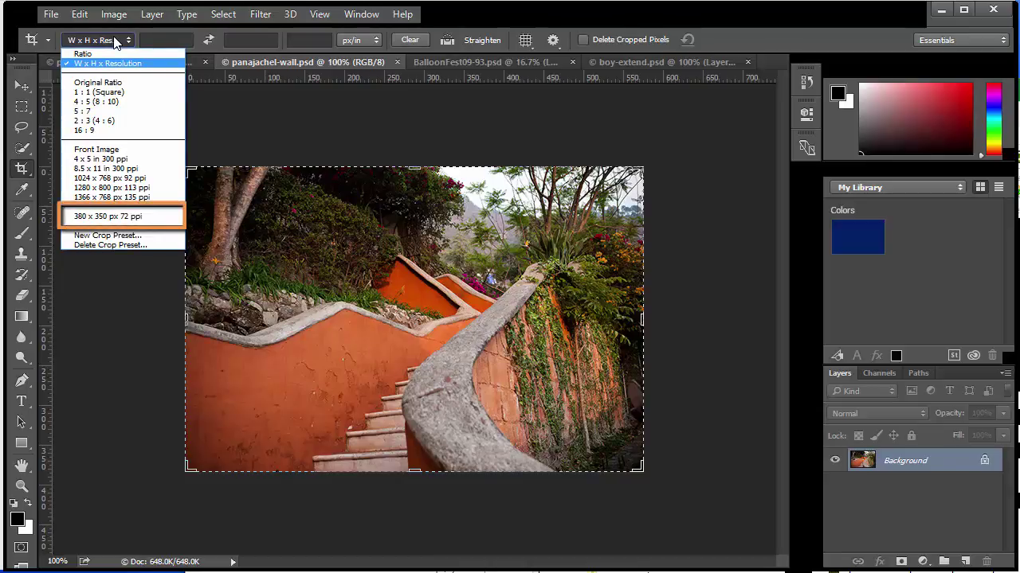
click(144, 217)
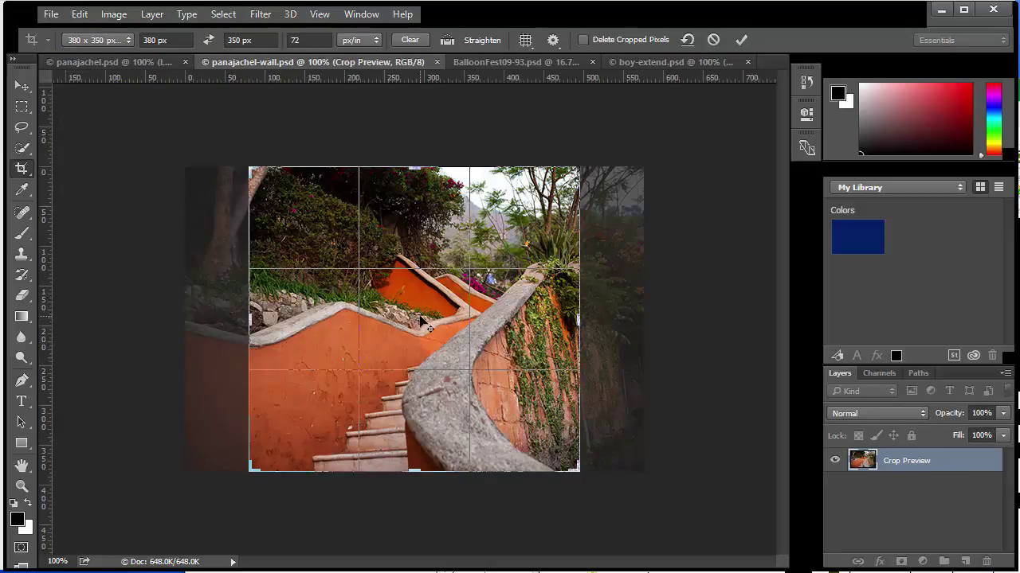
- Slide the staircase photo left inside the crop frame and commit the crop
drag(422, 323, 422, 322)
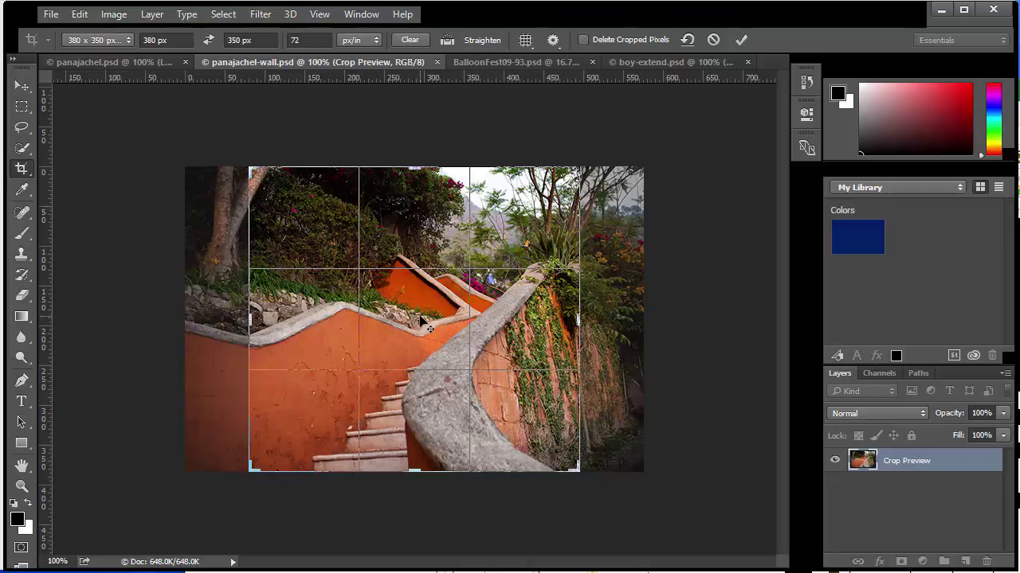
drag(421, 322, 426, 322)
drag(419, 321, 401, 321)
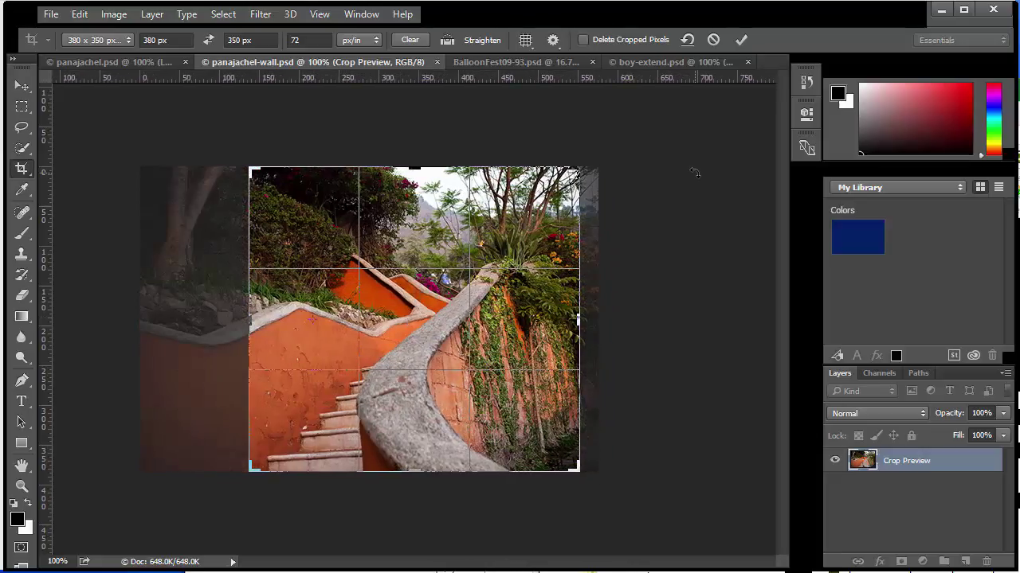
click(741, 40)
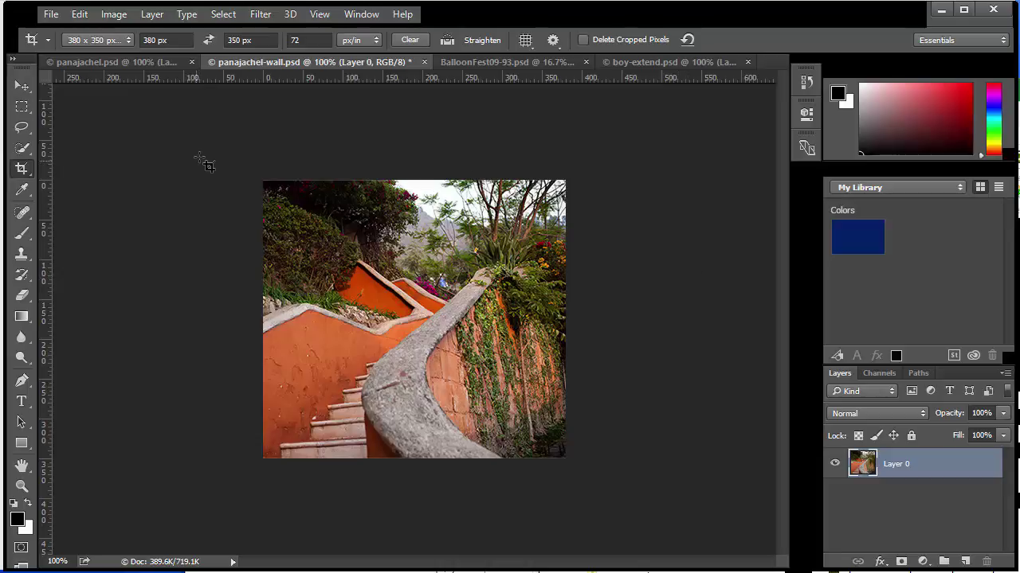
- In BalloonFest09-93.psd, reset the crop and rotate the photo to about -2.7°
click(497, 62)
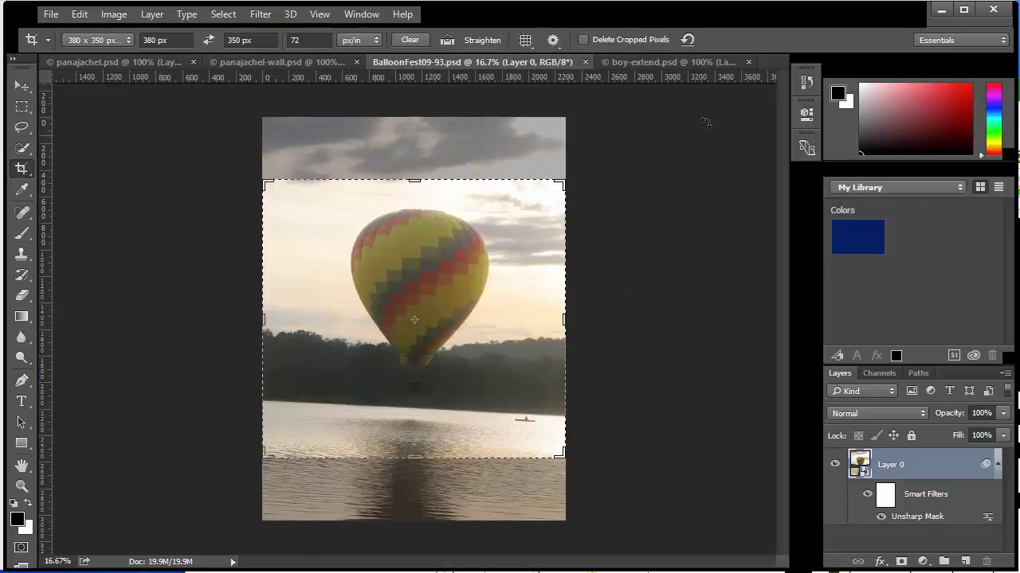
click(688, 40)
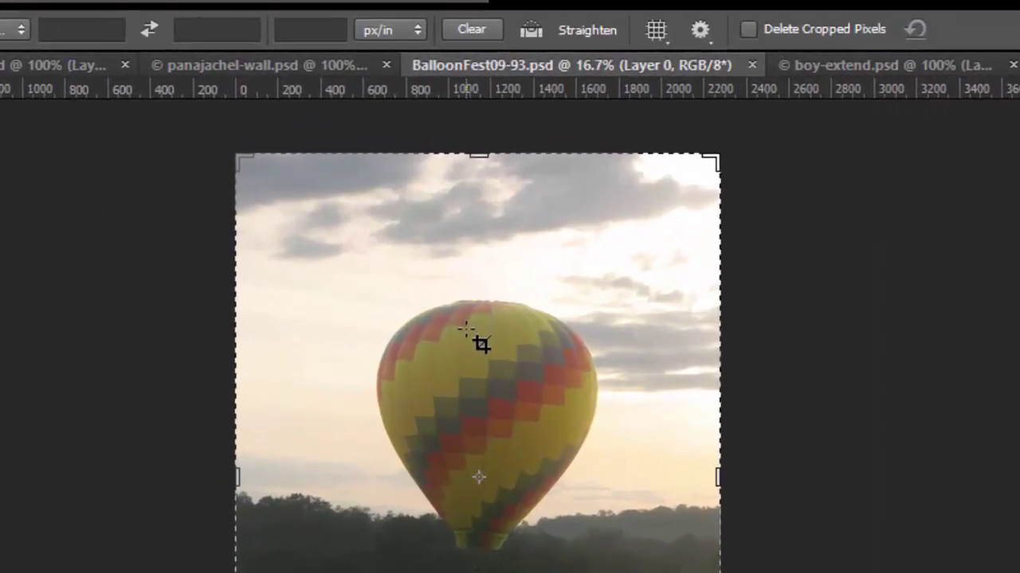
click(481, 343)
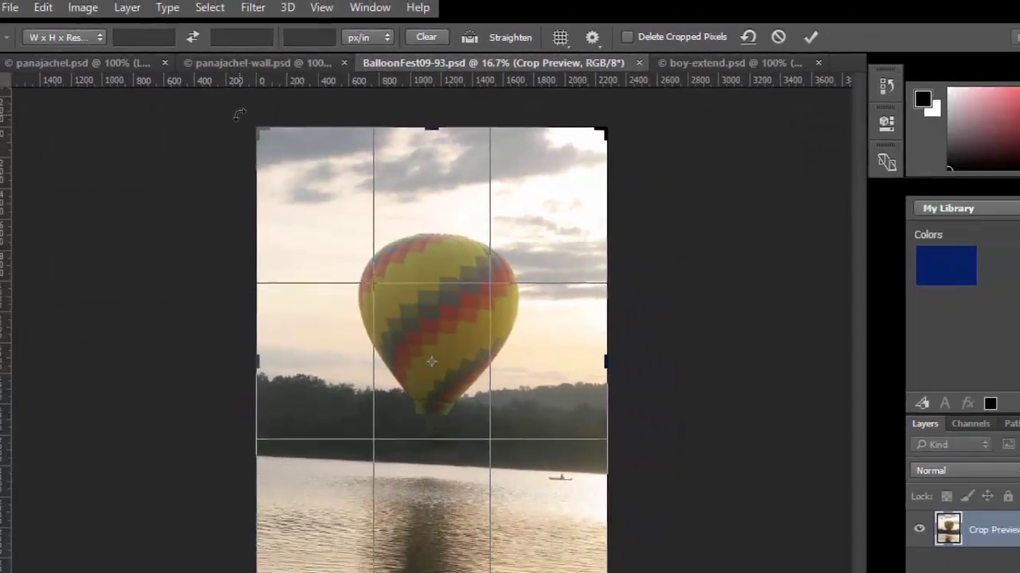
drag(213, 137, 215, 135)
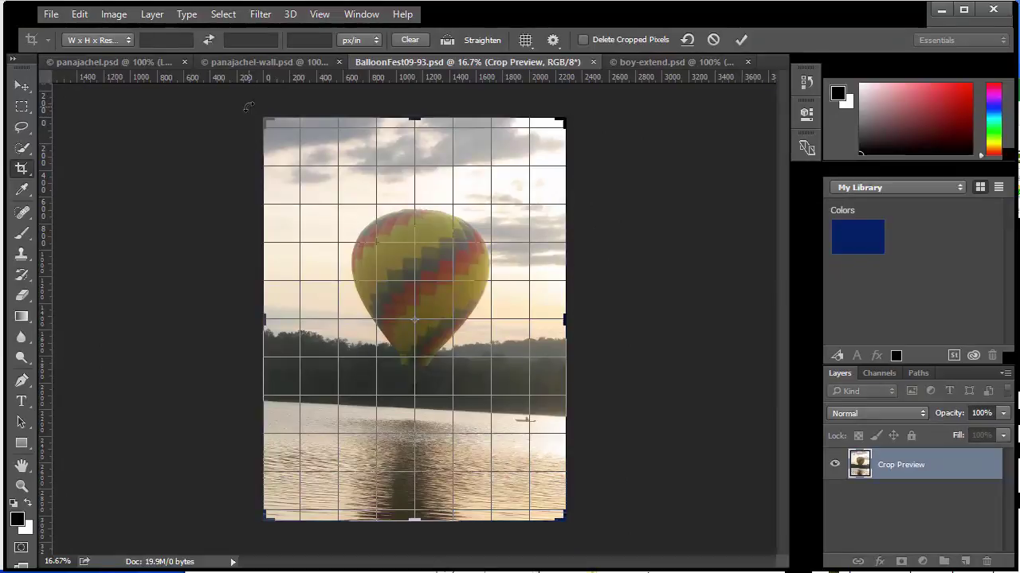
drag(249, 106, 239, 117)
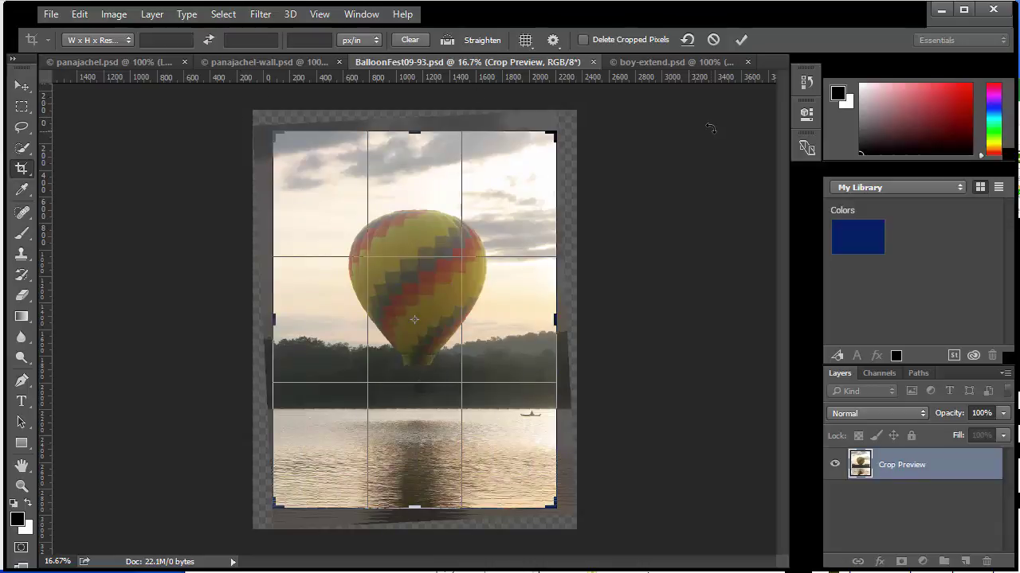
- Cancel the rotated crop, restart cropping the balloon photo, and choose the Straighten tool
click(714, 41)
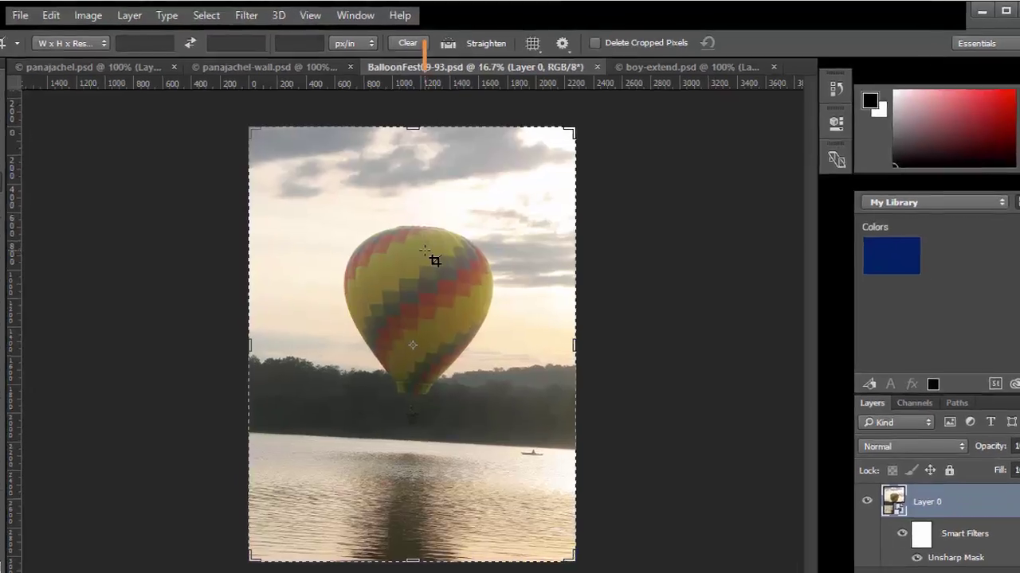
click(435, 241)
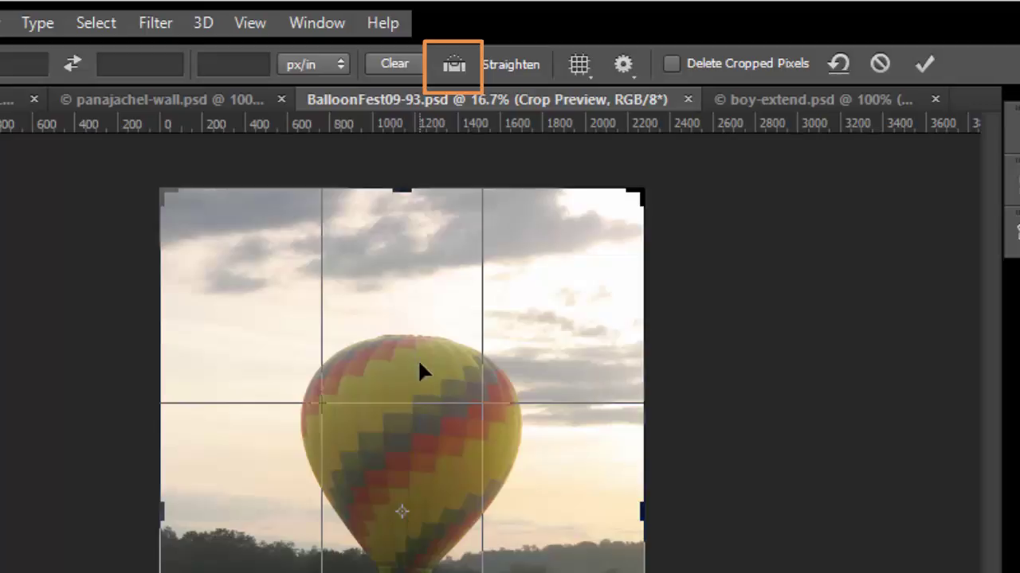
click(449, 62)
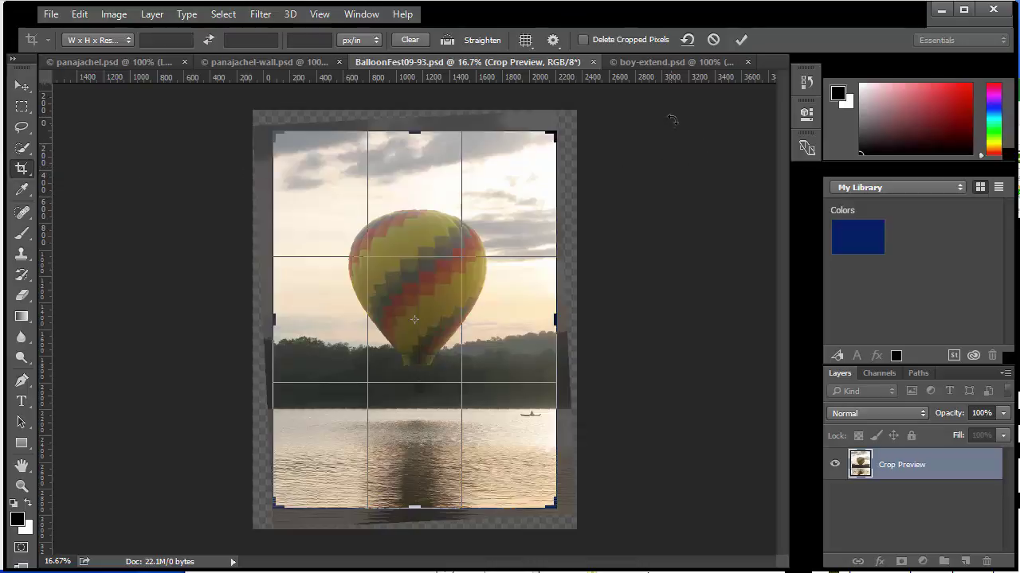
- In boy-extend.psd, drag the crop's right edge out to about 396 px wide
click(670, 64)
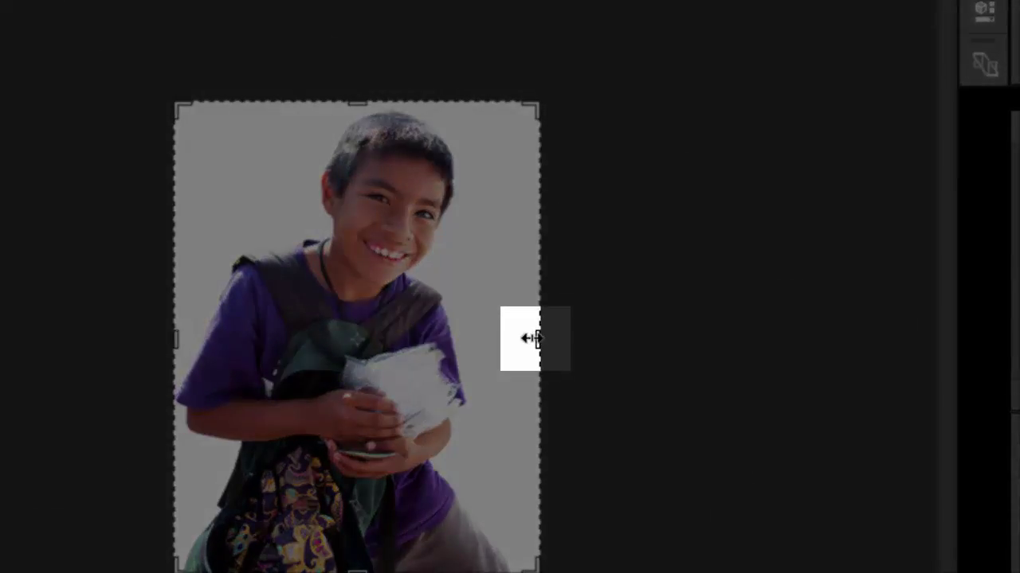
click(531, 338)
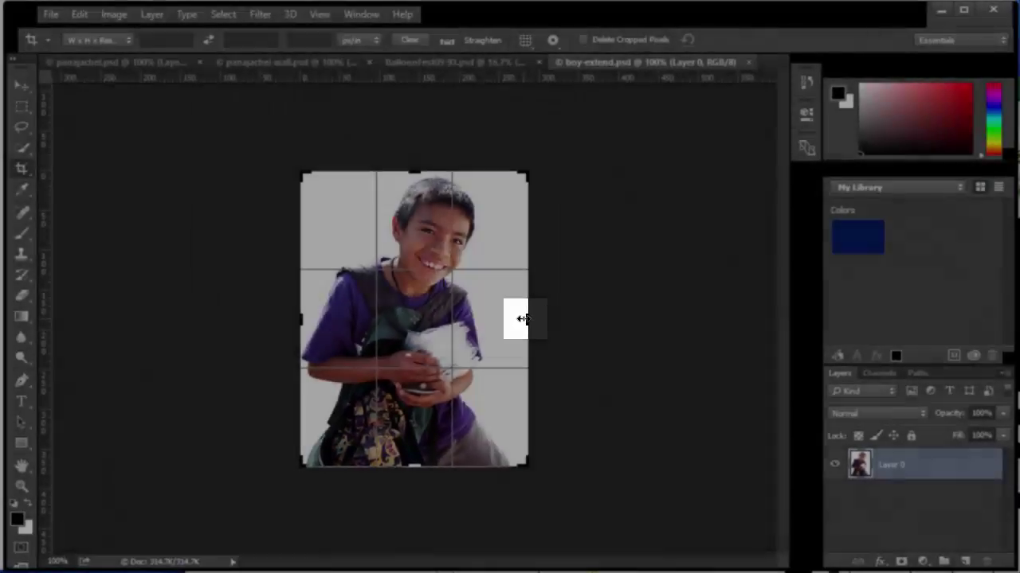
drag(522, 319, 572, 317)
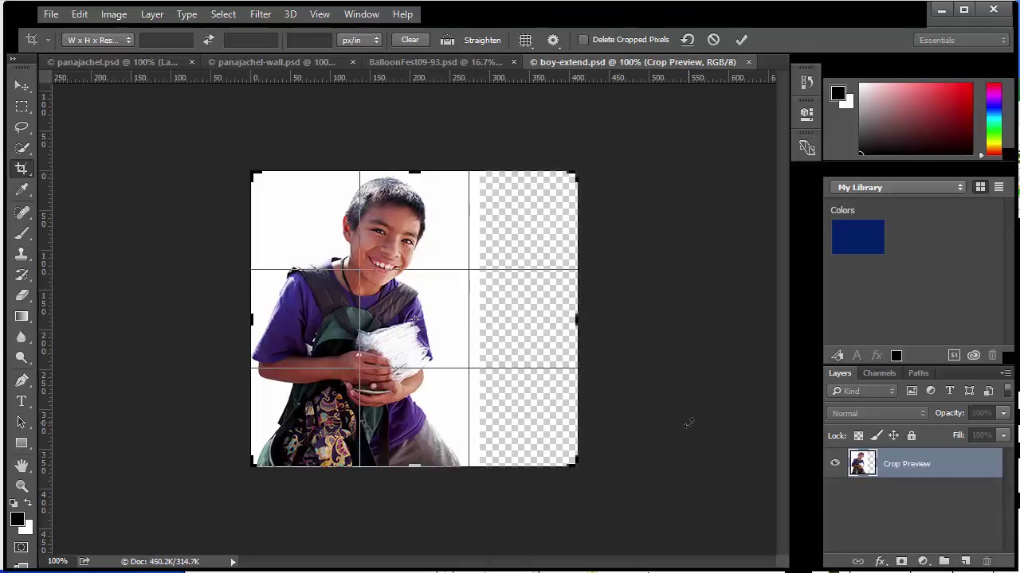